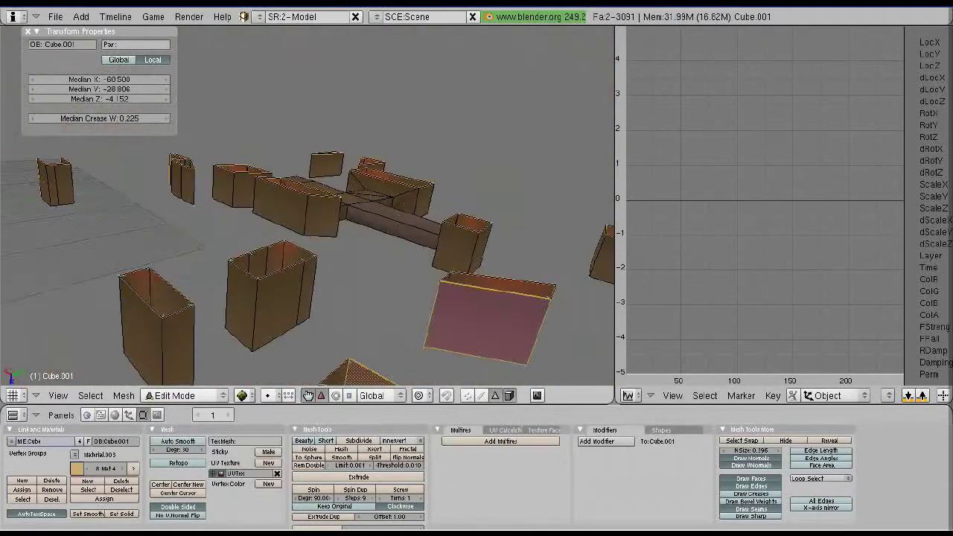
Bring up the mesh Specials menu (W) to start texturing the labyrinth floor.
{"action": "key", "text": "w"}
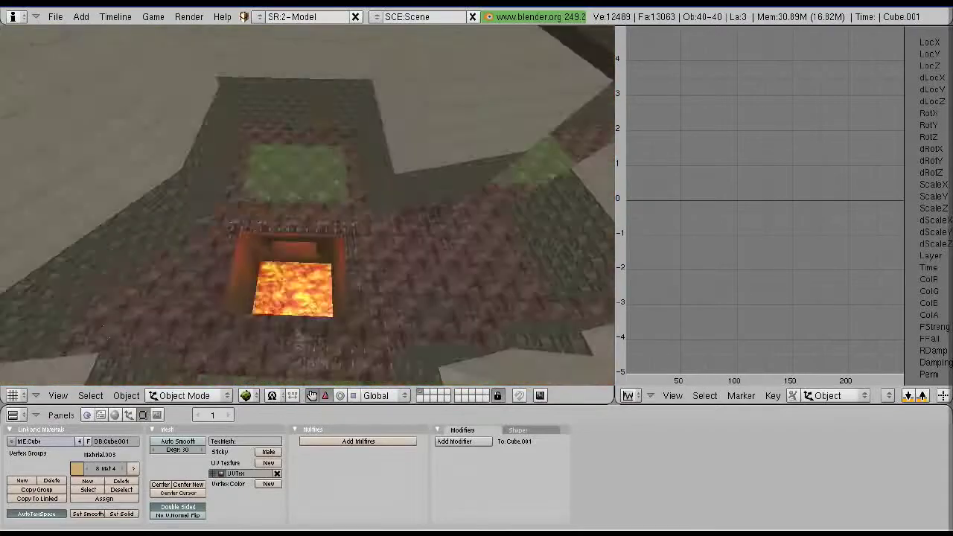
Scroll through the Explorer folder to find the dark stone image for Material.008.
{"action": "scroll", "coordinate": [521, 227], "scroll_direction": "down", "scroll_amount": 10}
{"action": "scroll", "coordinate": [521, 227], "scroll_direction": "down", "scroll_amount": 10}
{"action": "scroll", "coordinate": [521, 227], "scroll_direction": "down", "scroll_amount": 10}
{"action": "scroll", "coordinate": [521, 227], "scroll_direction": "down", "scroll_amount": 10}
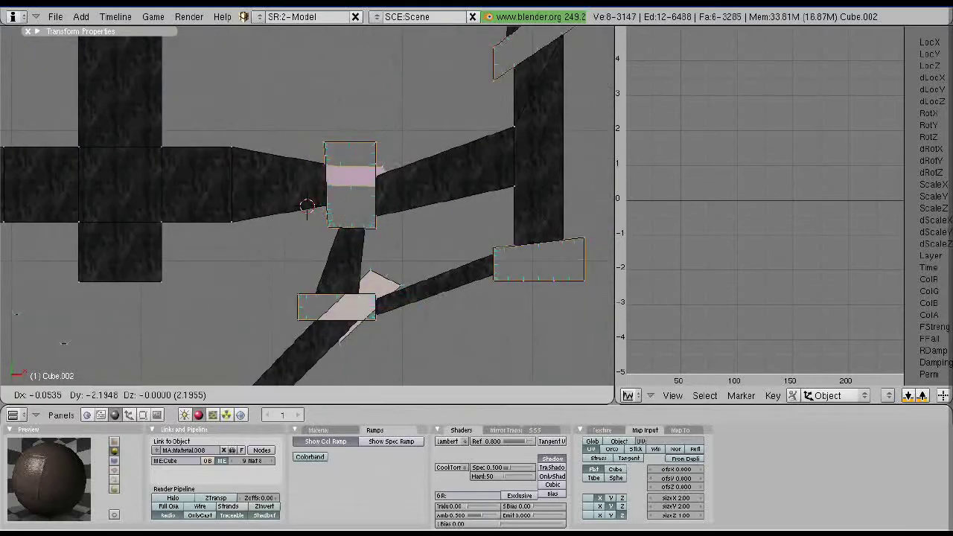
Fix the floor strip in its new position and select the empty at that spot.
{"action": "key", "text": "Return"}
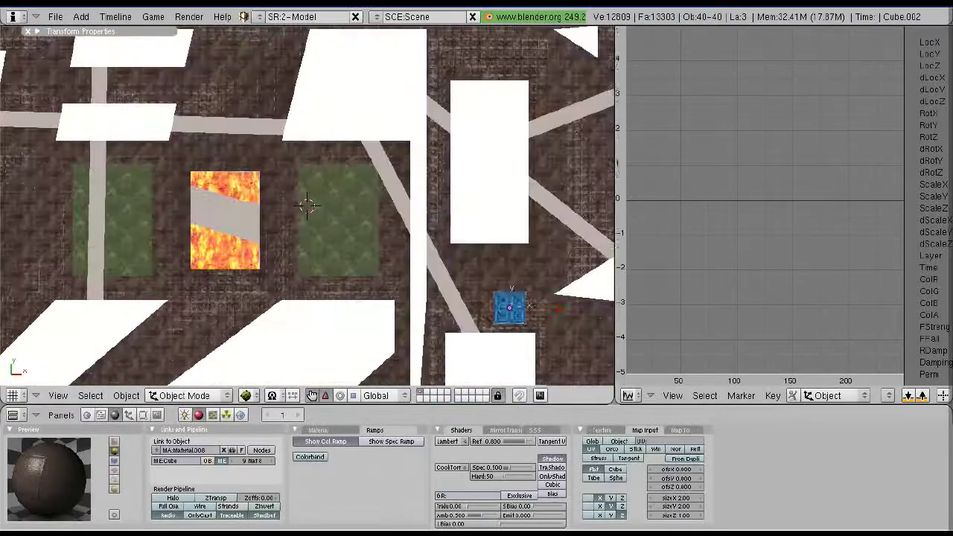
{"action": "right_click", "coordinate": [510, 307]}
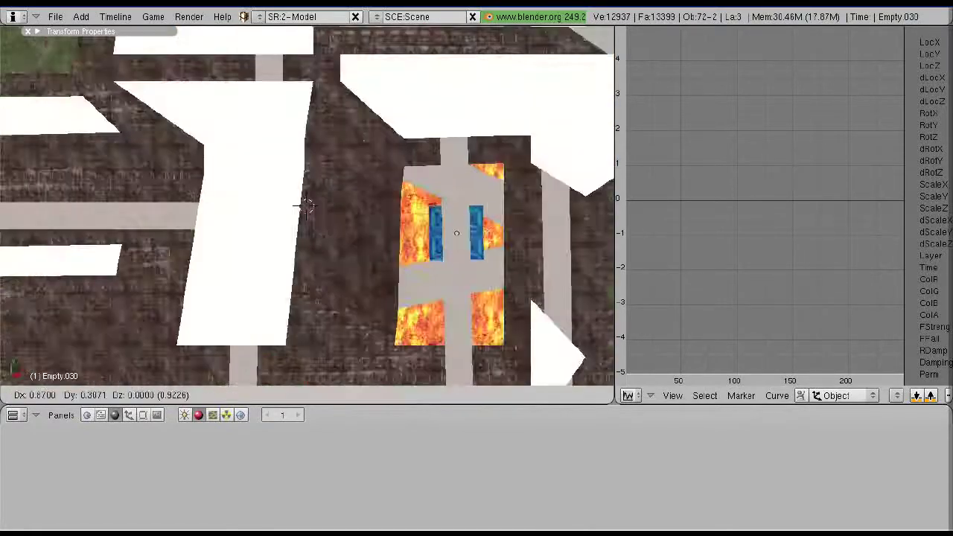
Drop the empty in place, switch to camera view, and play-test the lava corridors.
{"action": "left_click", "coordinate": [306, 207]}
{"action": "key", "text": "KP_0"}
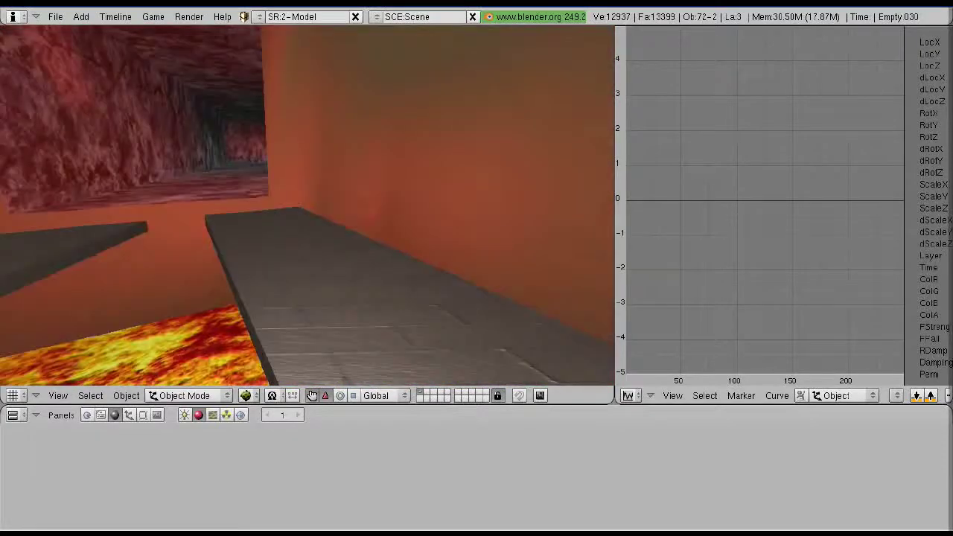
{"action": "key", "text": "Escape"}
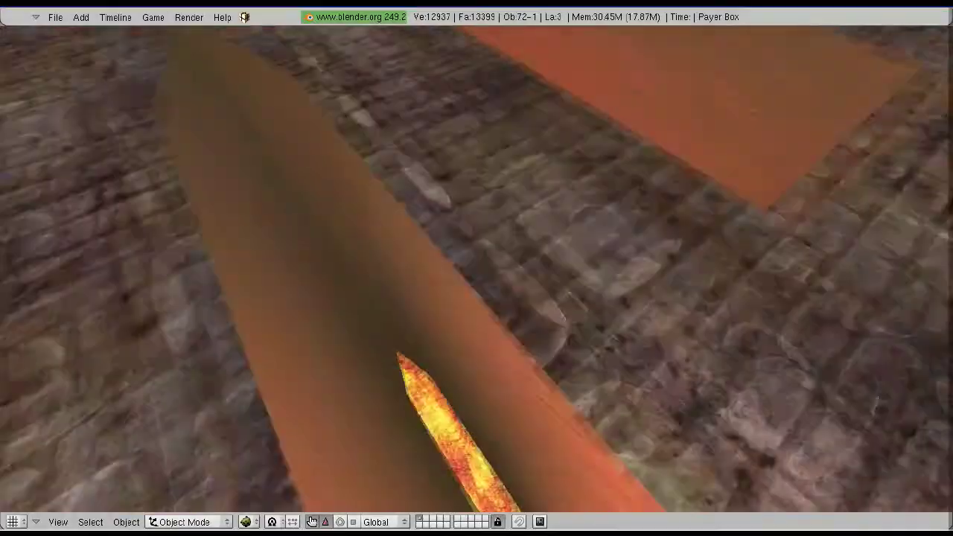
{"action": "key", "text": "p"}
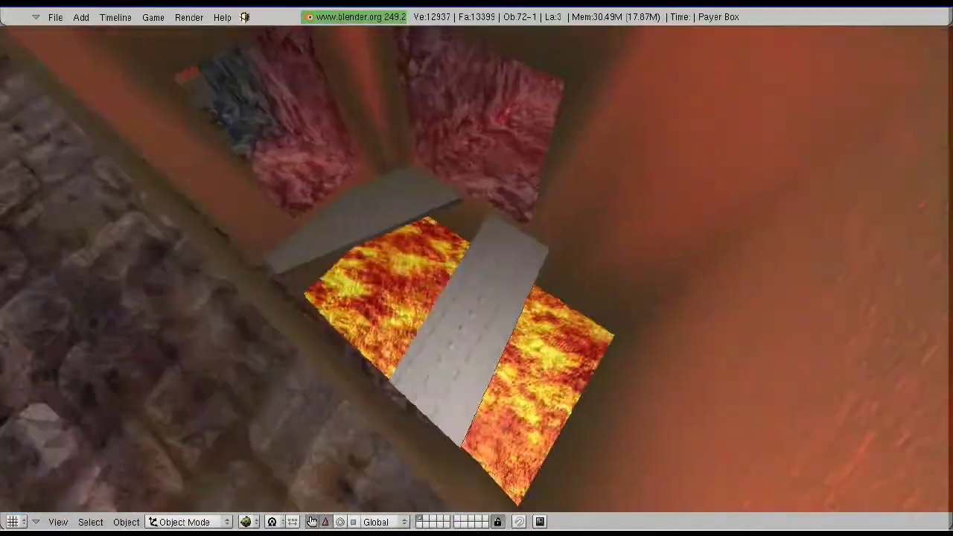
{"action": "key", "text": "Escape"}
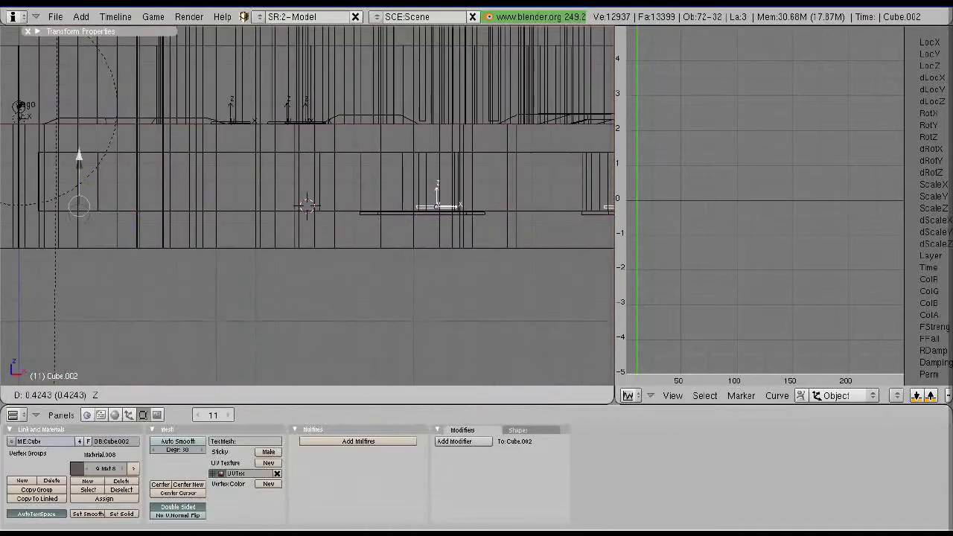
Play-test the level, save it under a new name, and choose File > Append or Link.
{"action": "key", "text": "p"}
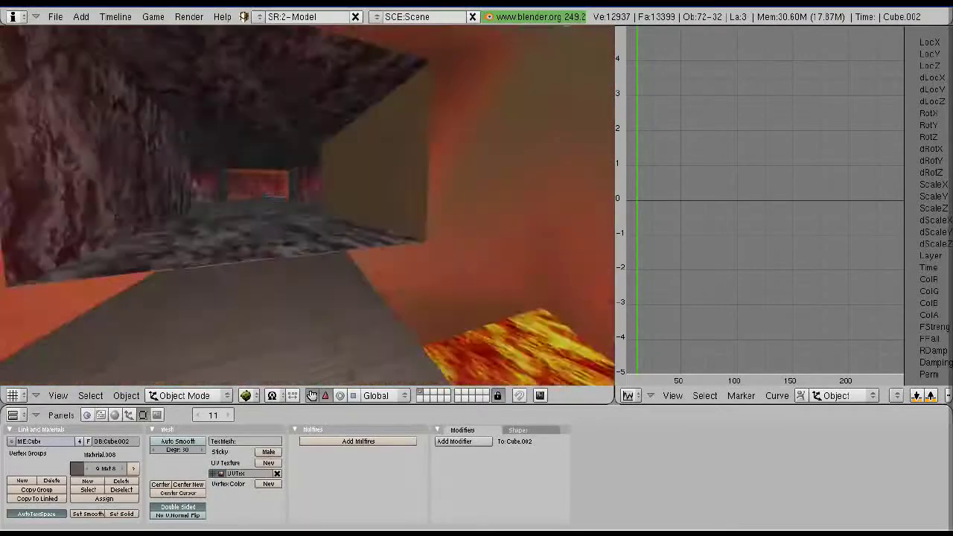
{"action": "key", "text": "Escape"}
{"action": "key", "text": "F2"}
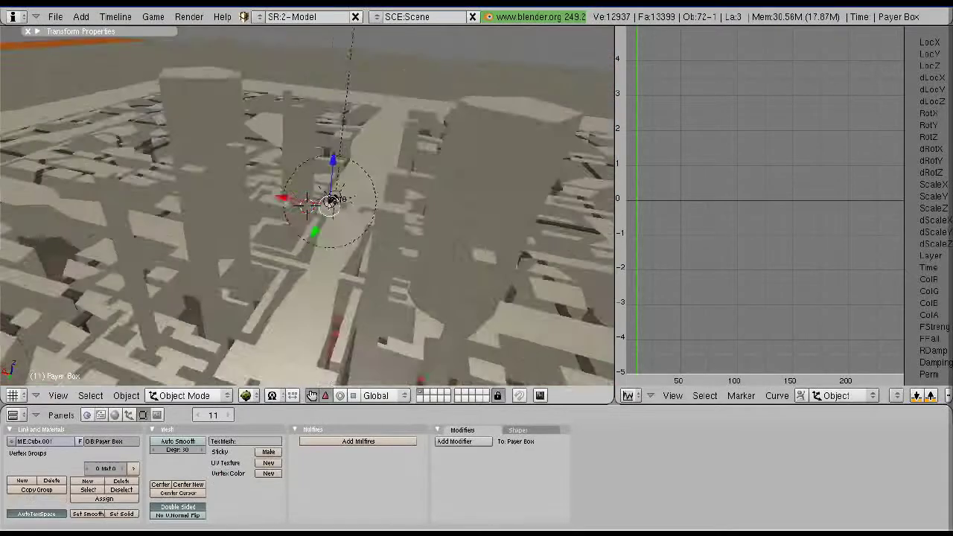
{"action": "left_click", "coordinate": [55, 16]}
{"action": "left_click", "coordinate": [74, 227]}
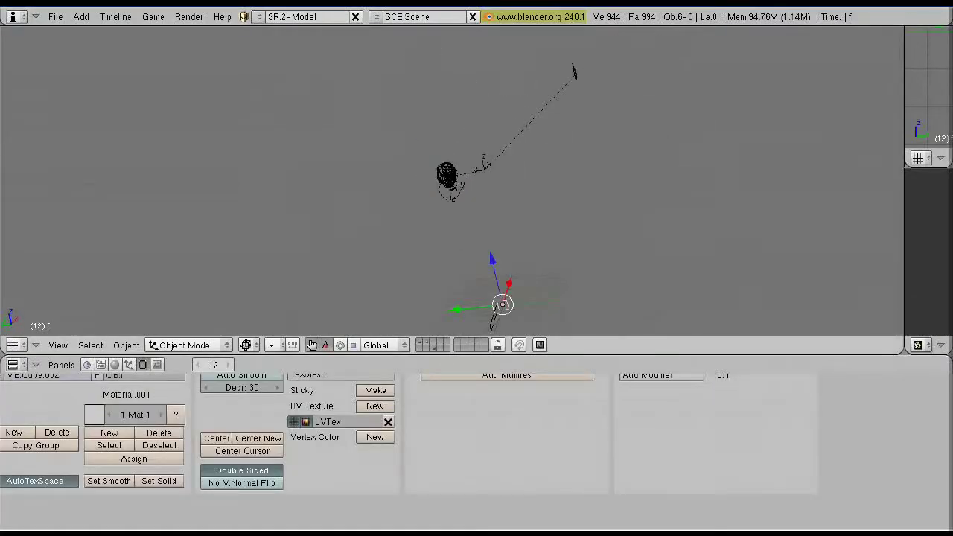
Save the head model as Kopf1.blend on the Desktop.
{"action": "key", "text": "F2"}
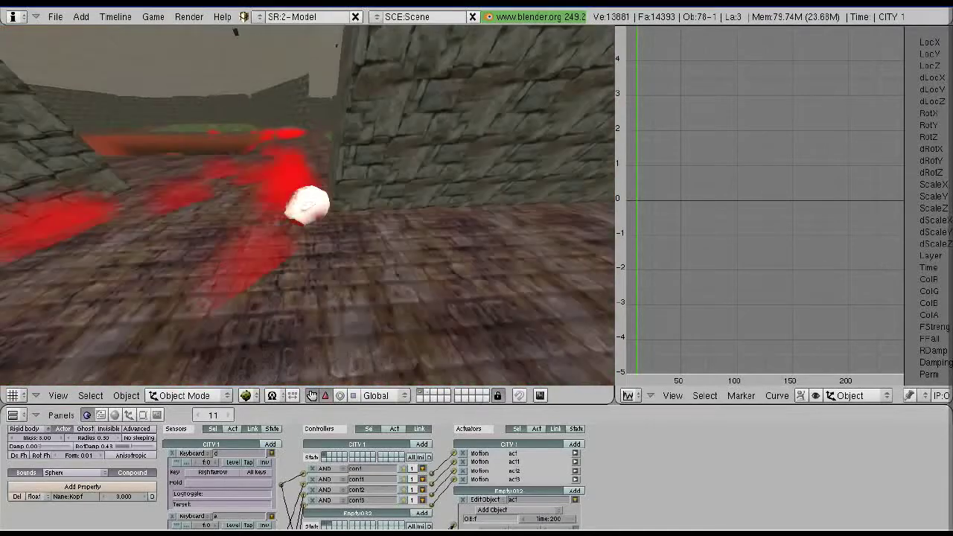
Rotate the camera that follows the head to a better angle.
{"action": "key", "text": "Escape"}
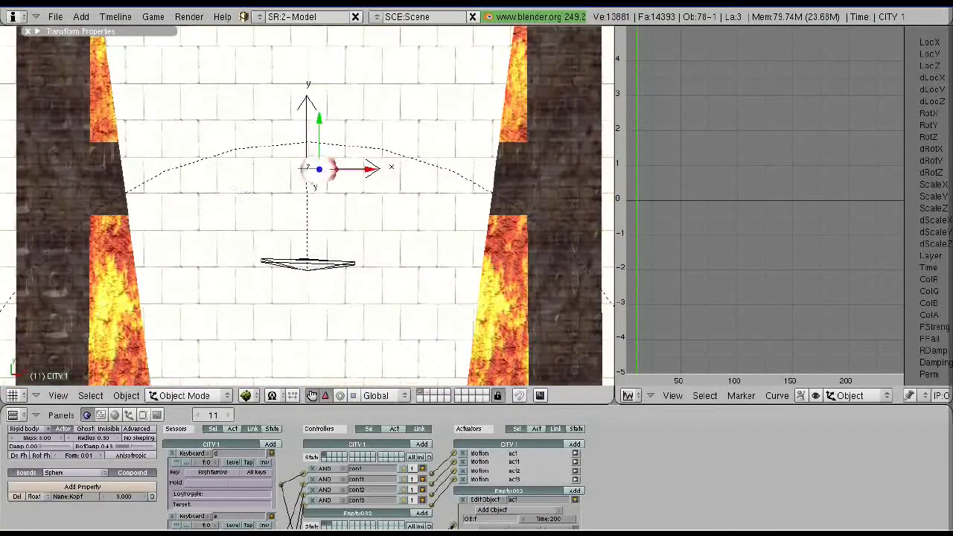
{"action": "right_click", "coordinate": [308, 263]}
{"action": "key", "text": "r"}
{"action": "key", "text": "p"}
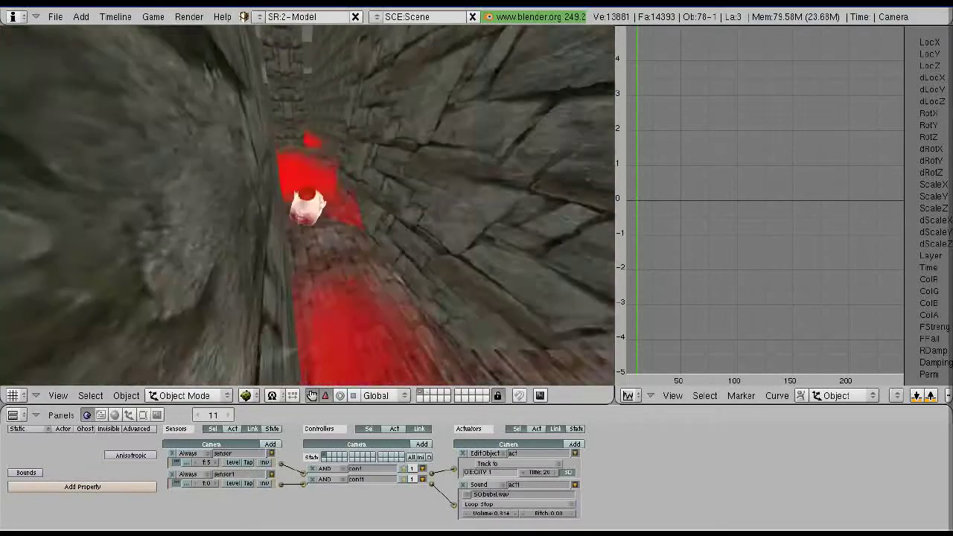
{"action": "key", "text": "Escape"}
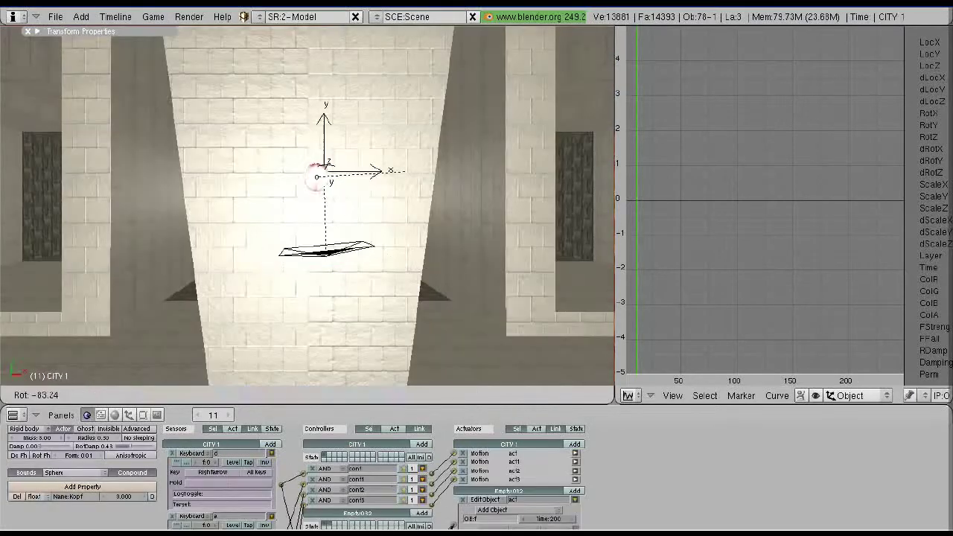
{"action": "key", "text": "Return"}
Play-test the level several times to check the camera view and player controls.
{"action": "key", "text": "p"}
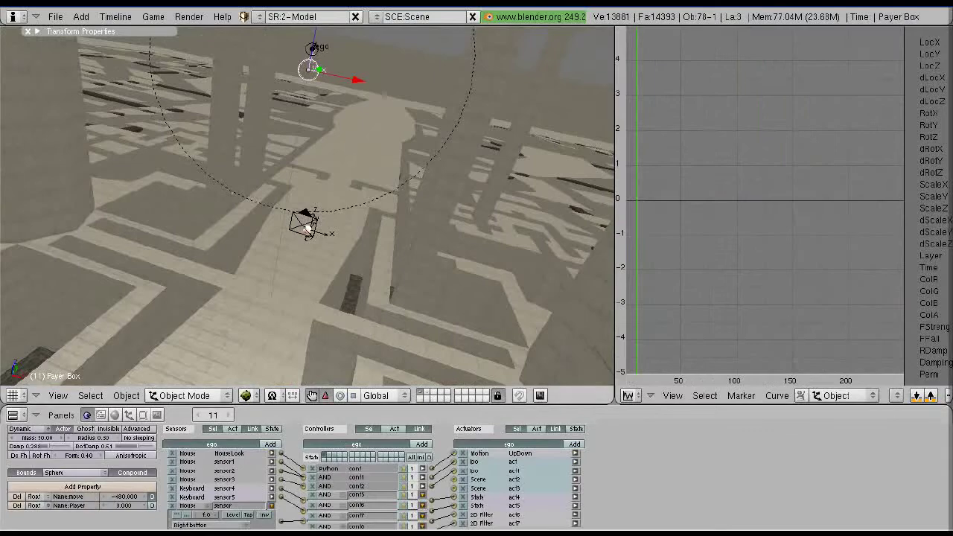
{"action": "key", "text": "p"}
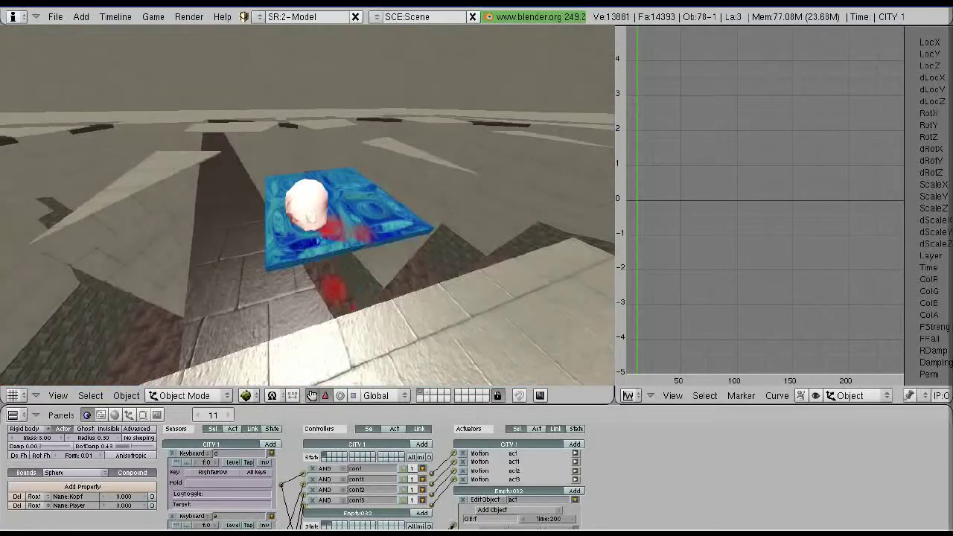
{"action": "key", "text": "Escape"}
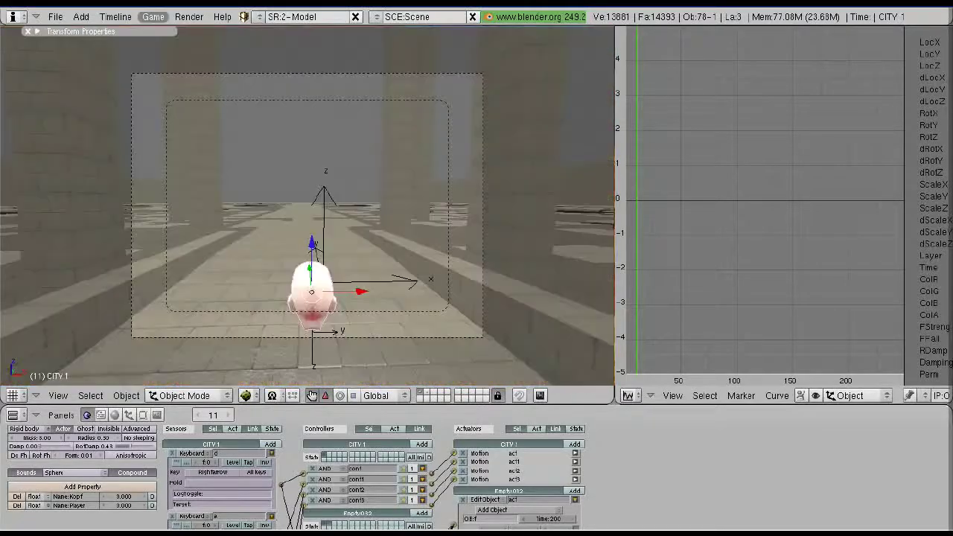
{"action": "key", "text": "p"}
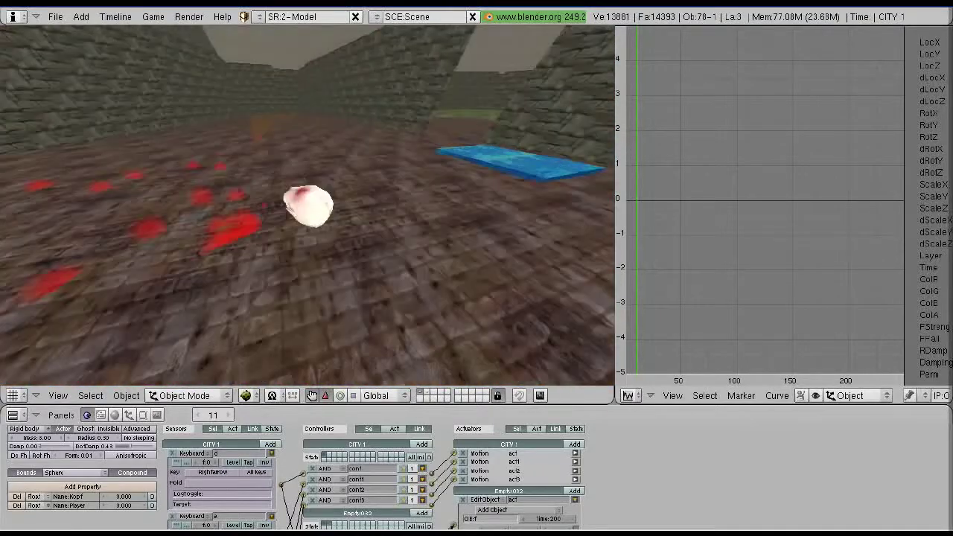
{"action": "key", "text": "Escape"}
{"action": "scroll", "coordinate": [372, 476], "scroll_direction": "down", "scroll_amount": 2}
{"action": "key", "text": "p"}
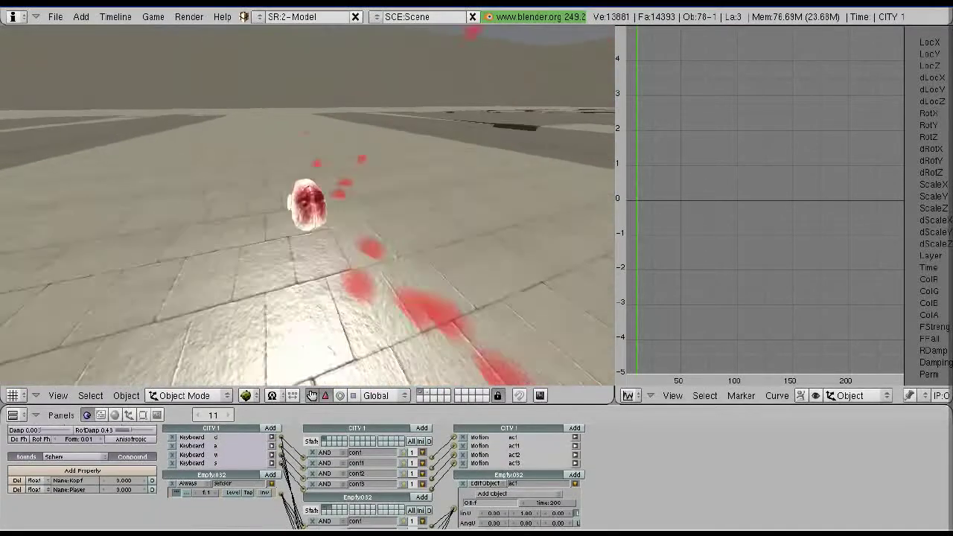
{"action": "key", "text": "Escape"}
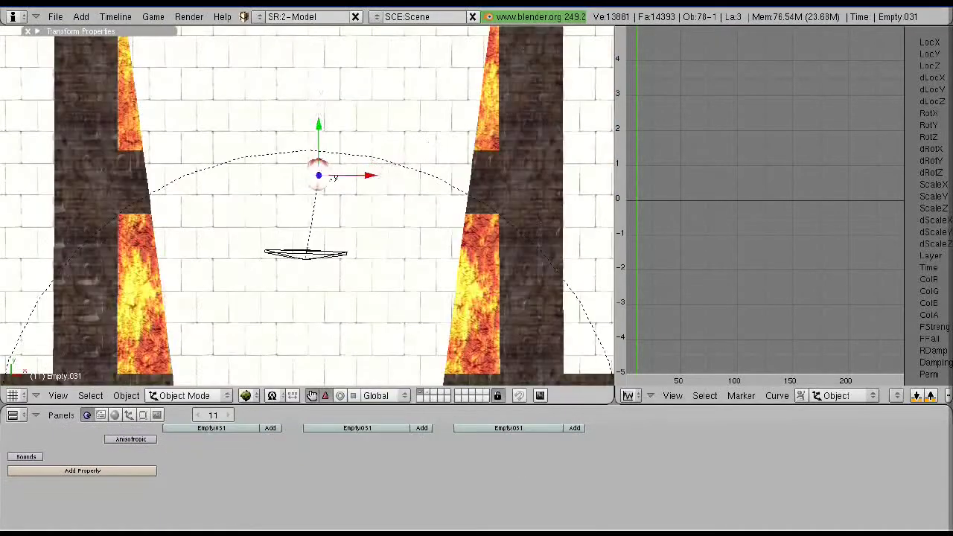
Step to frames 21 and 41, return to frame 1, and send the chat reply.
{"action": "key", "text": "Up"}
{"action": "key", "text": "Up"}
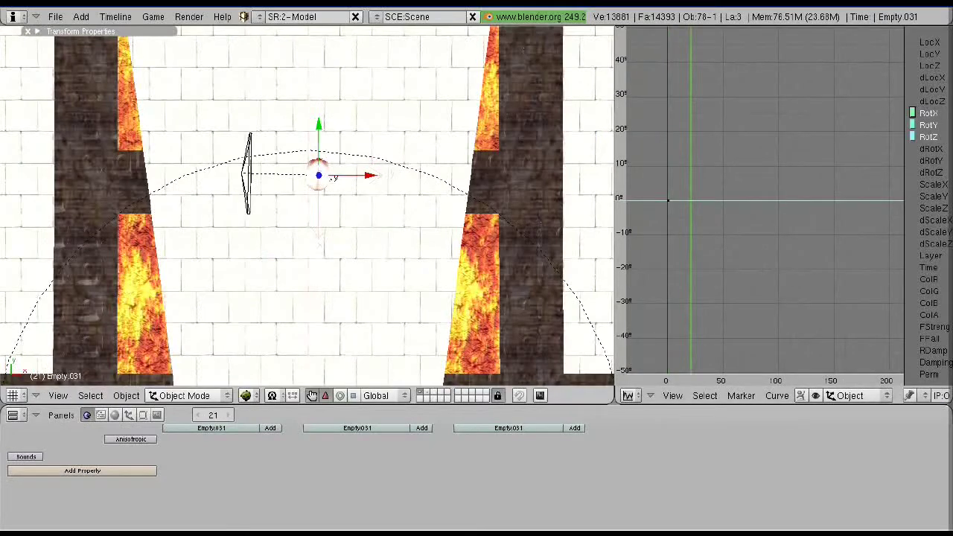
{"action": "key", "text": "Up"}
{"action": "key", "text": "Up"}
{"action": "key", "text": "ctrl+z"}
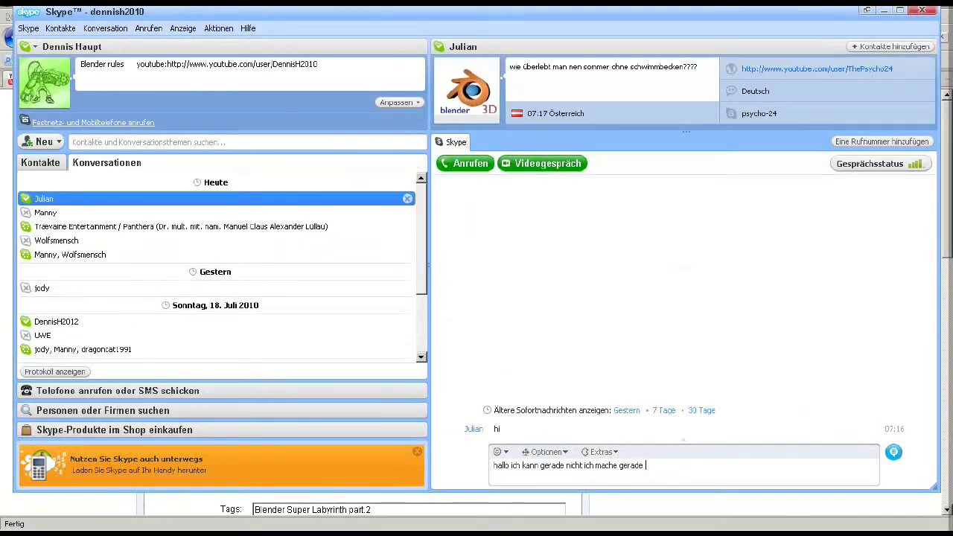
{"action": "key", "text": "Return"}
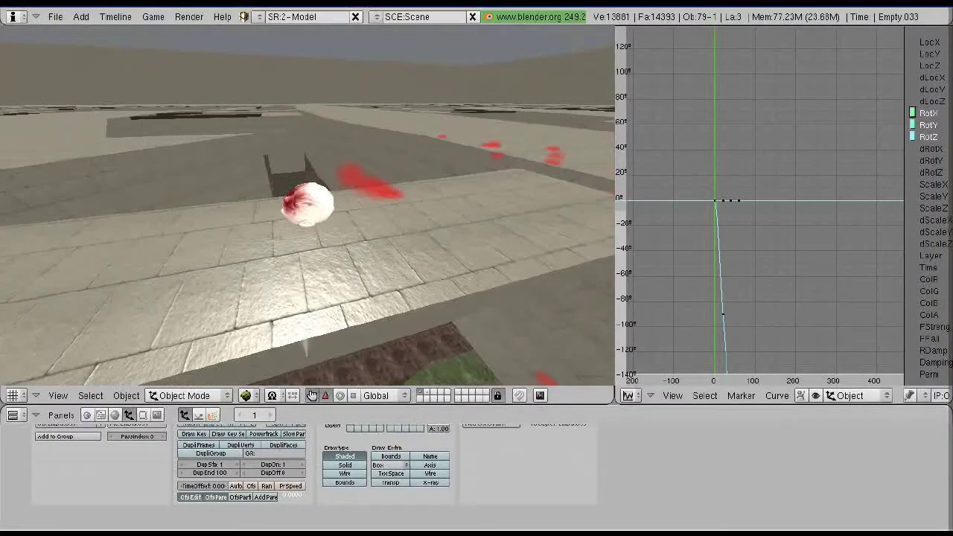
Delete Empty.033's RotX and RotY curves and begin rotating the empty.
{"action": "key", "text": "x"}
{"action": "key", "text": "Return"}
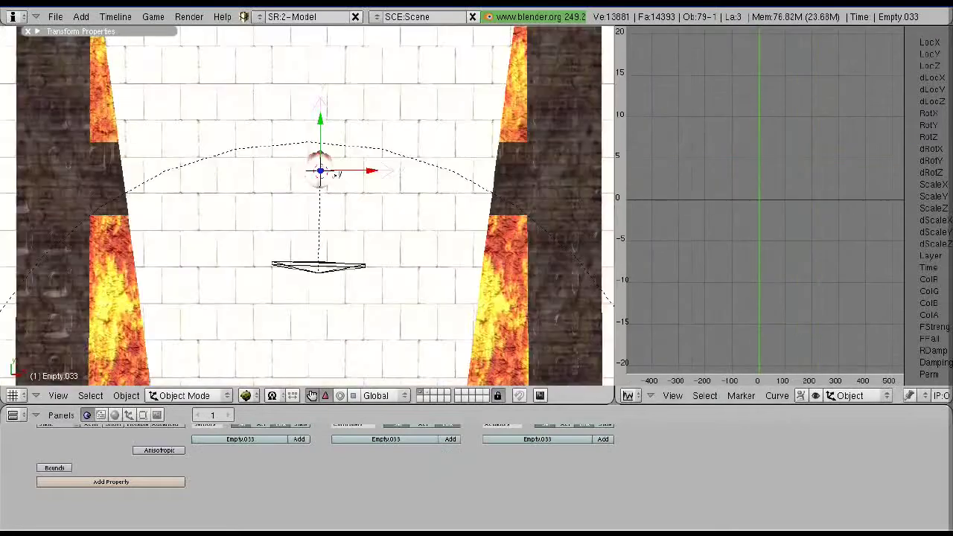
{"action": "key", "text": "r"}
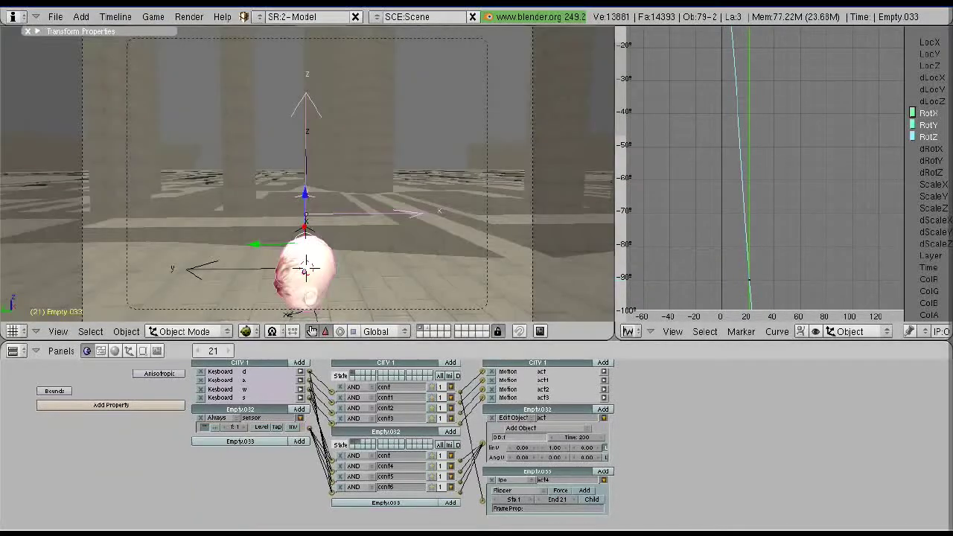
Set the Ipo actuator to Loop End, add act6 to Empty.033, also Loop End.
{"action": "left_click", "coordinate": [513, 490]}
{"action": "left_click", "coordinate": [509, 449]}
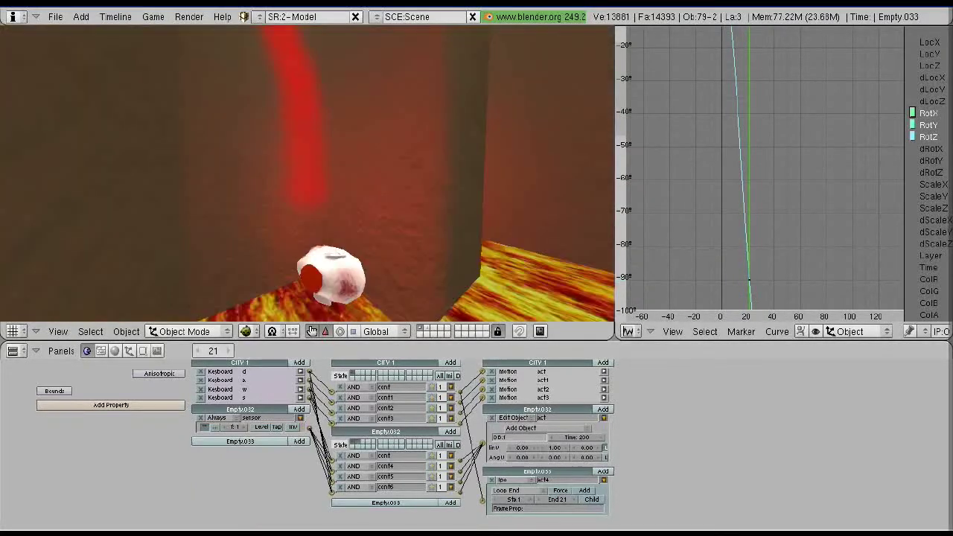
{"action": "left_click", "coordinate": [602, 471]}
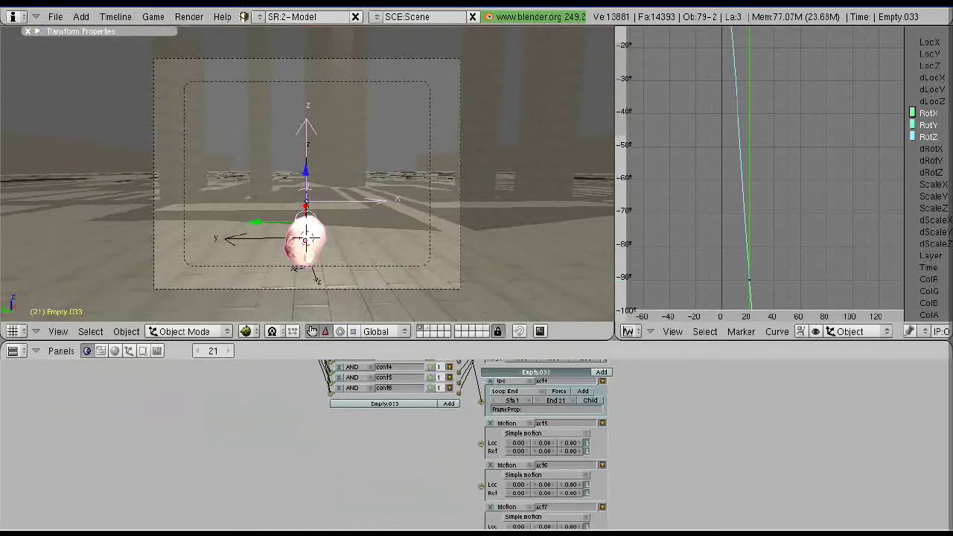
{"action": "scroll", "coordinate": [476, 447], "scroll_direction": "down", "scroll_amount": 2}
{"action": "middle_click_drag", "start_coordinate": [335, 417], "coordinate": [355, 480]}
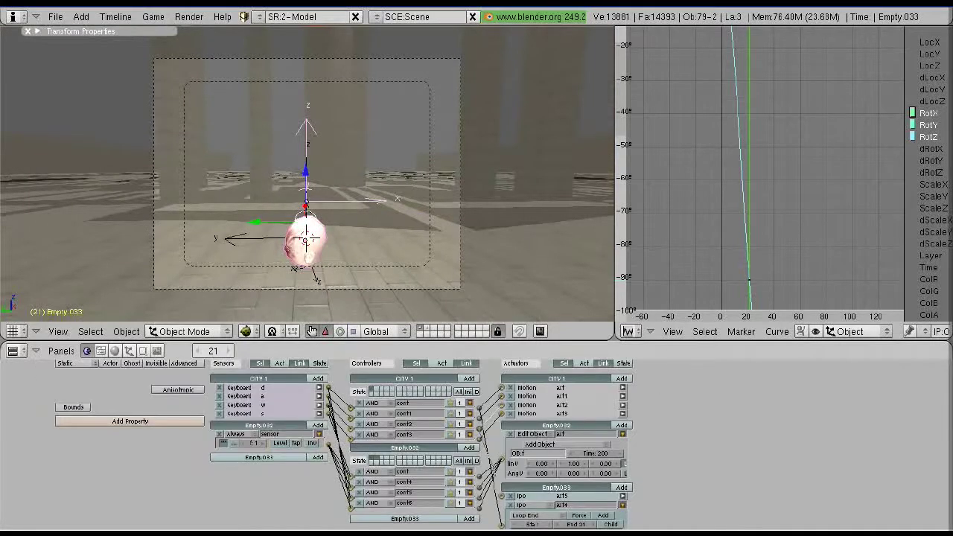
{"action": "middle_click_drag", "start_coordinate": [521, 521], "coordinate": [484, 484]}
{"action": "left_click", "coordinate": [492, 511]}
{"action": "left_click", "coordinate": [500, 452]}
{"action": "scroll", "coordinate": [500, 451], "scroll_direction": "down", "scroll_amount": 1}
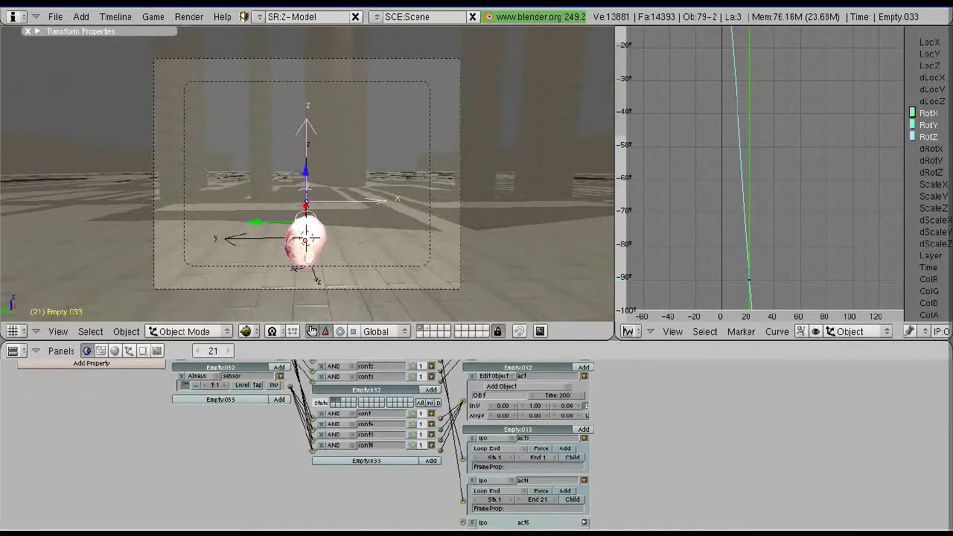
{"action": "scroll", "coordinate": [372, 432], "scroll_direction": "down", "scroll_amount": 1}
Play-test the looping animation several times, then reset to frame 1.
{"action": "key", "text": "p"}
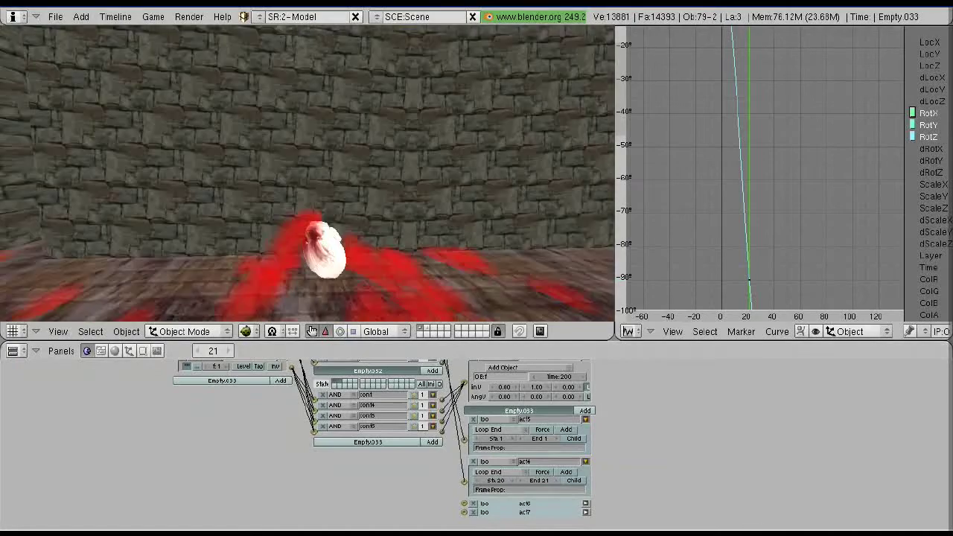
{"action": "key", "text": "Escape"}
{"action": "key", "text": "F7"}
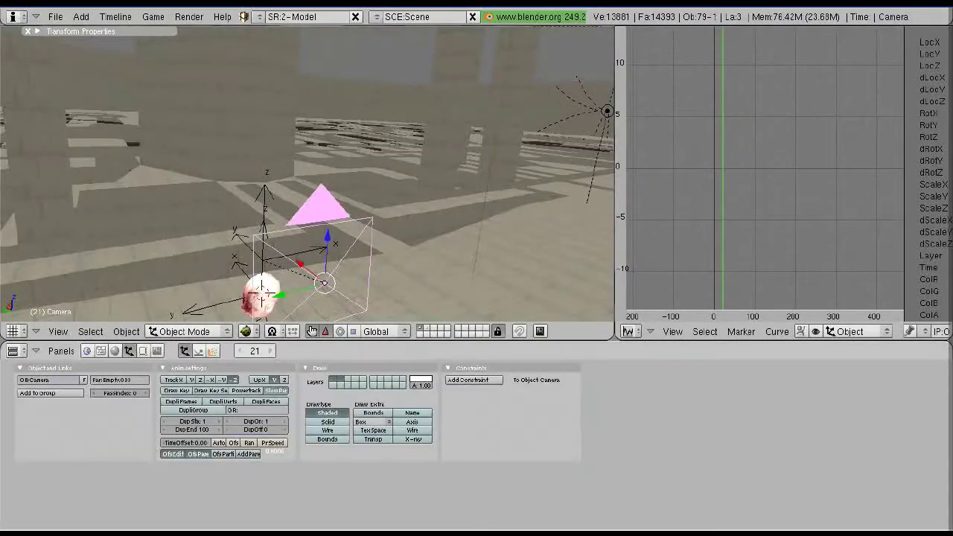
{"action": "key", "text": "p"}
{"action": "key", "text": "Escape"}
{"action": "key", "text": "F4"}
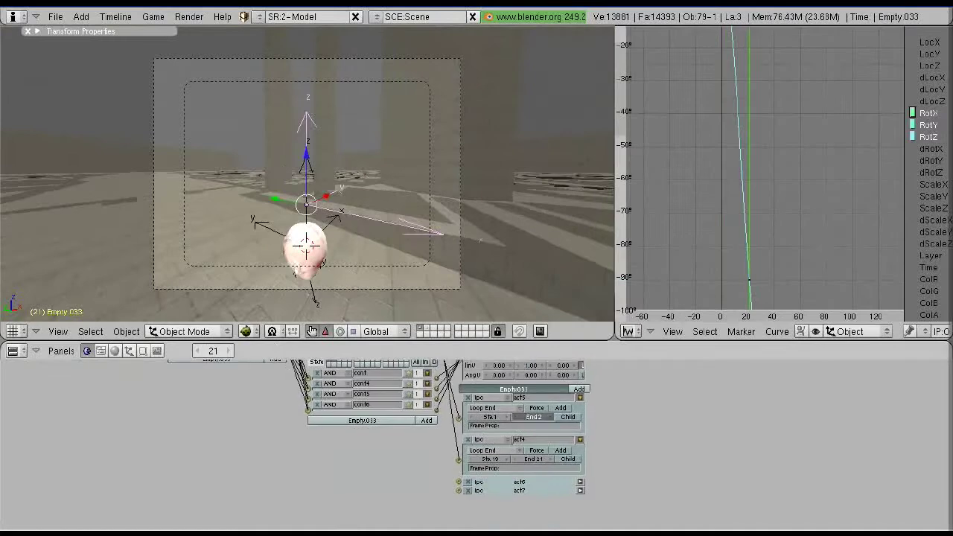
{"action": "key", "text": "p"}
{"action": "key", "text": "Escape"}
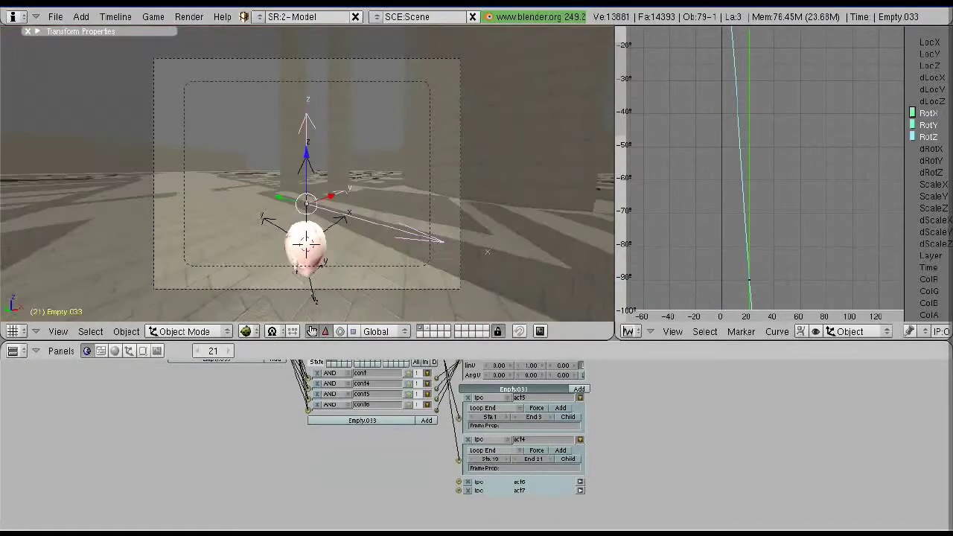
{"action": "key", "text": "shift+Left"}
Play-test act6 and act7 running frames 40–41 and 60–61, then leave camera view.
{"action": "key", "text": "g"}
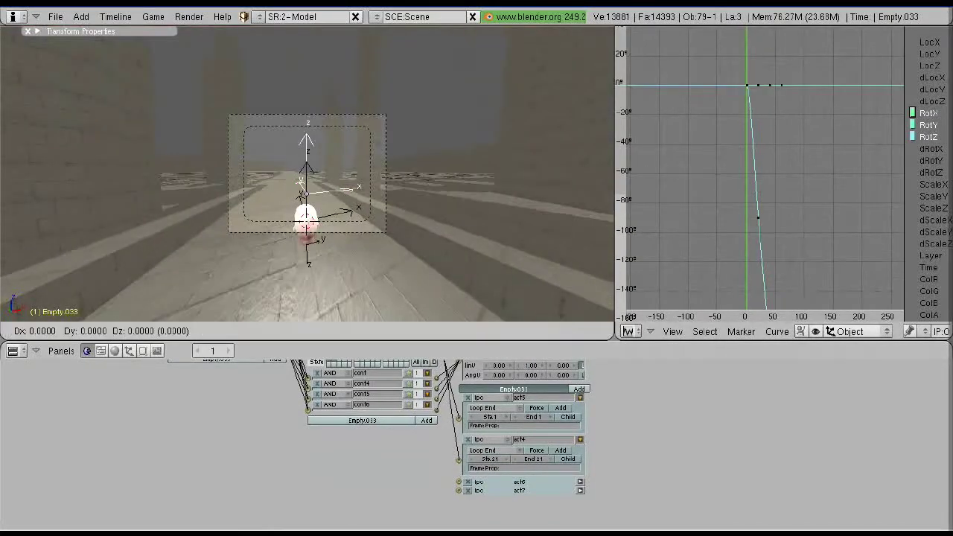
{"action": "key", "text": "Escape"}
{"action": "key", "text": "p"}
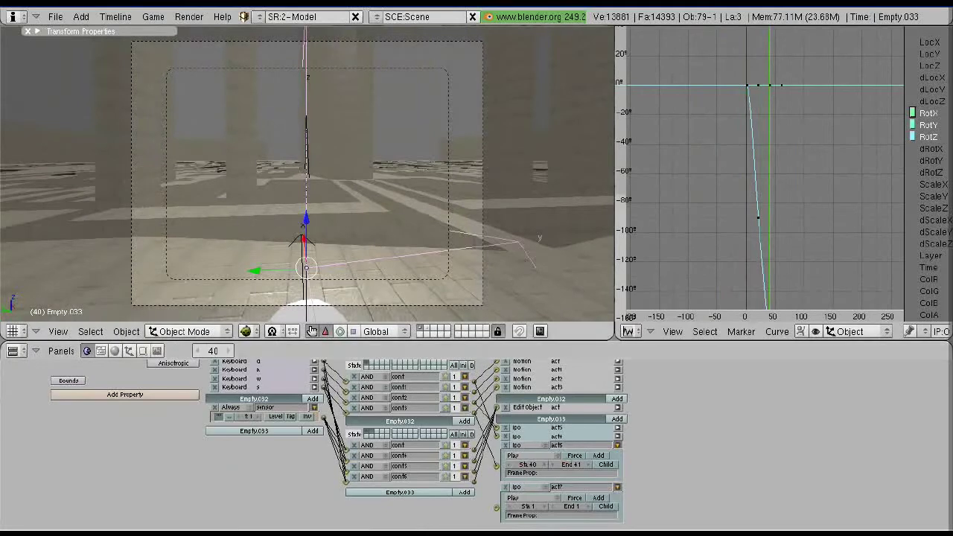
{"action": "key", "text": "p"}
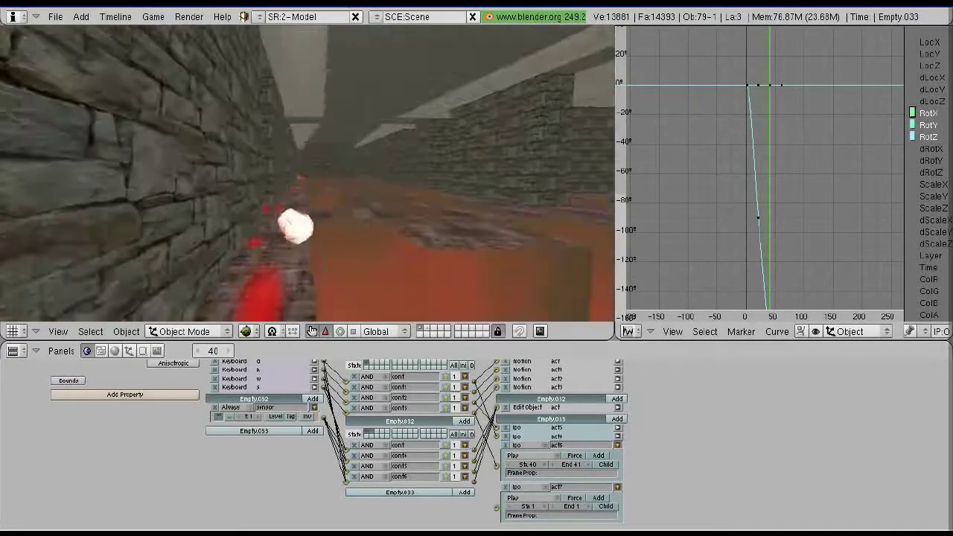
{"action": "key", "text": "Escape"}
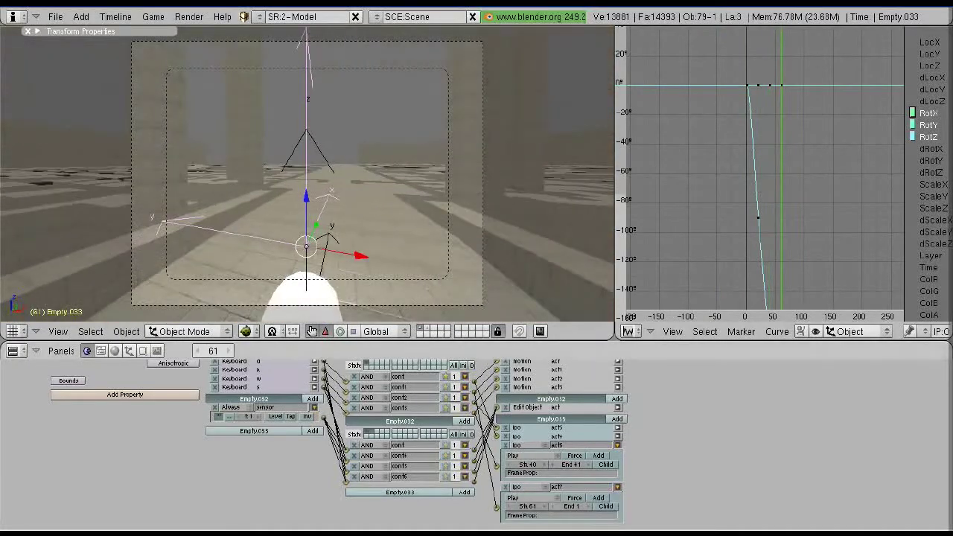
{"action": "key", "text": "p"}
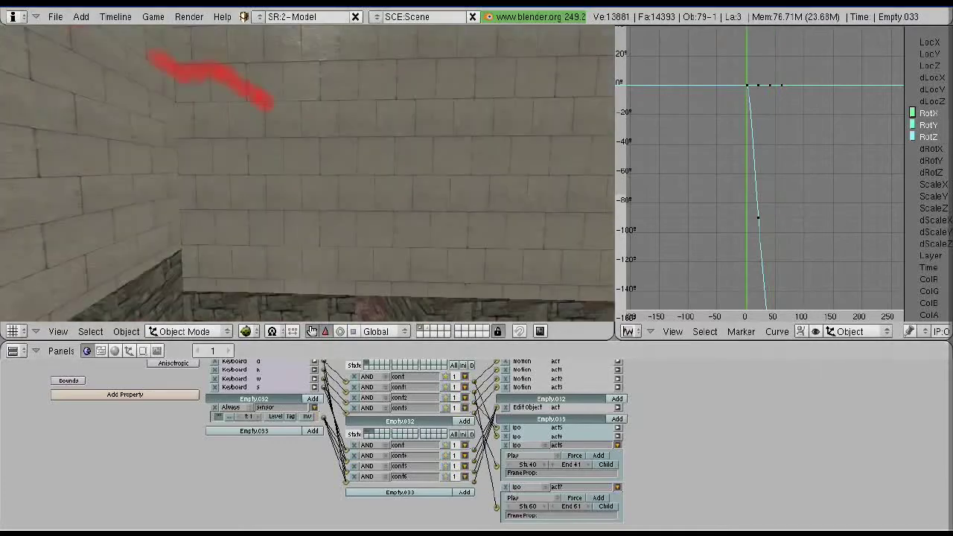
{"action": "key", "text": "Escape"}
{"action": "key", "text": "KP_0"}
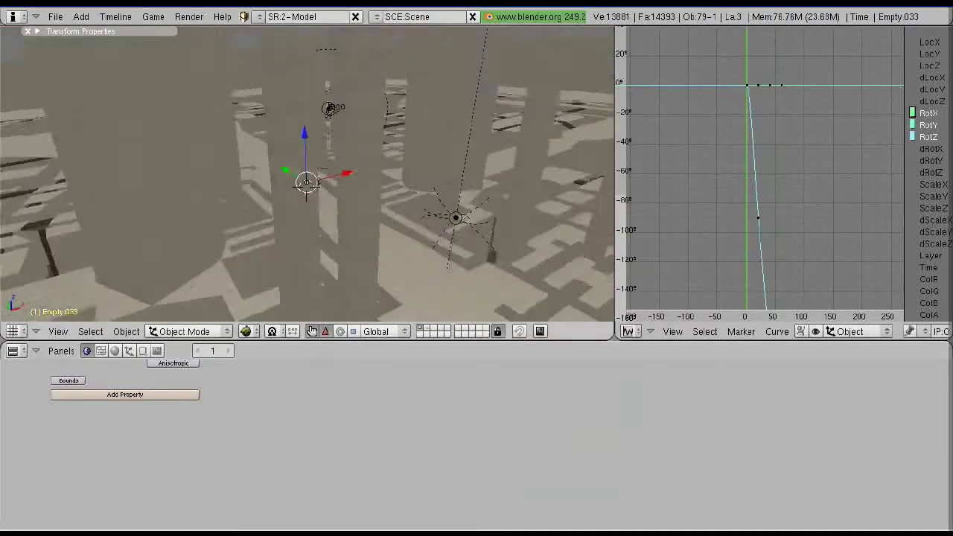
Copy the Payer Box's logic bricks onto the selected lamp.
{"action": "right_click", "coordinate": [320, 181]}
{"action": "key", "text": "g"}
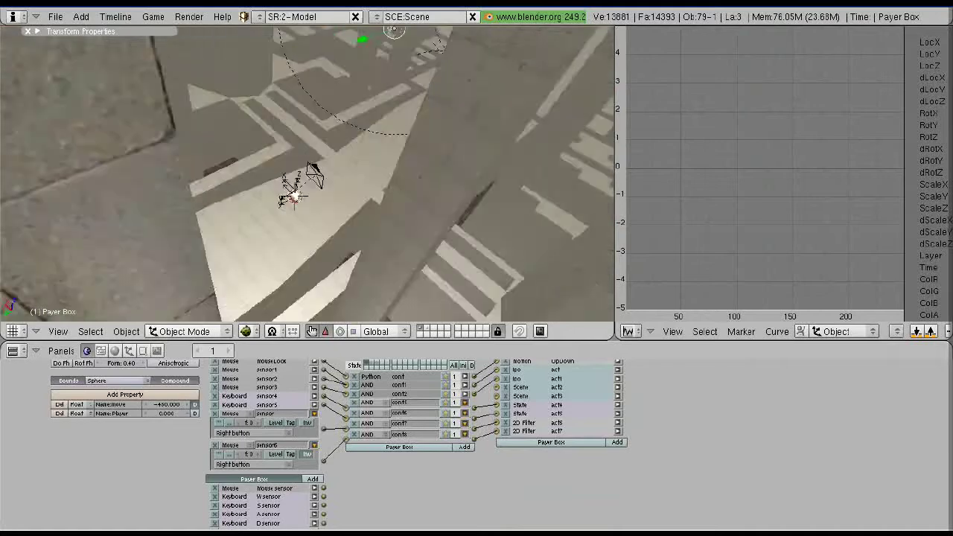
{"action": "middle_click_drag", "start_coordinate": [320, 186], "coordinate": [387, 224]}
{"action": "right_click", "coordinate": [401, 191]}
{"action": "right_click", "coordinate": [379, 143]}
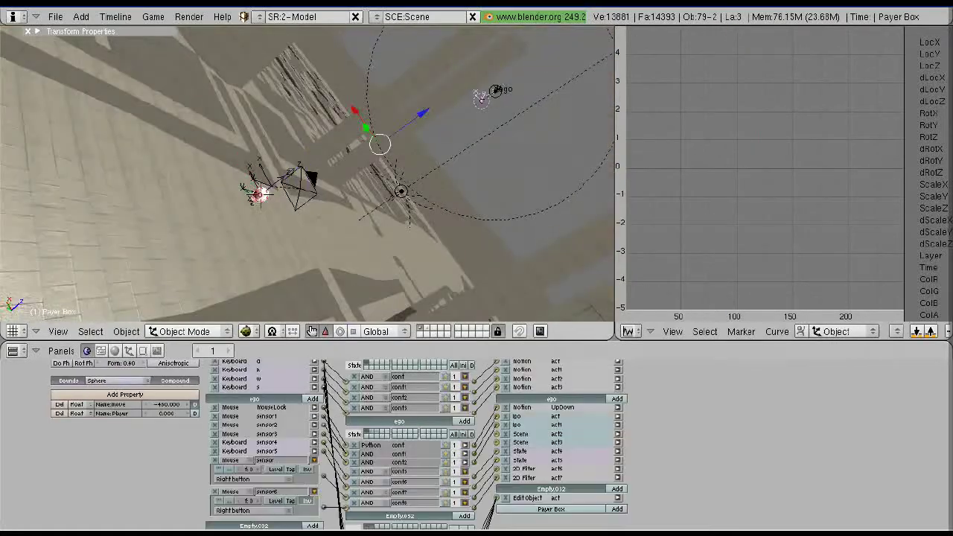
{"action": "key", "text": "ctrl+c"}
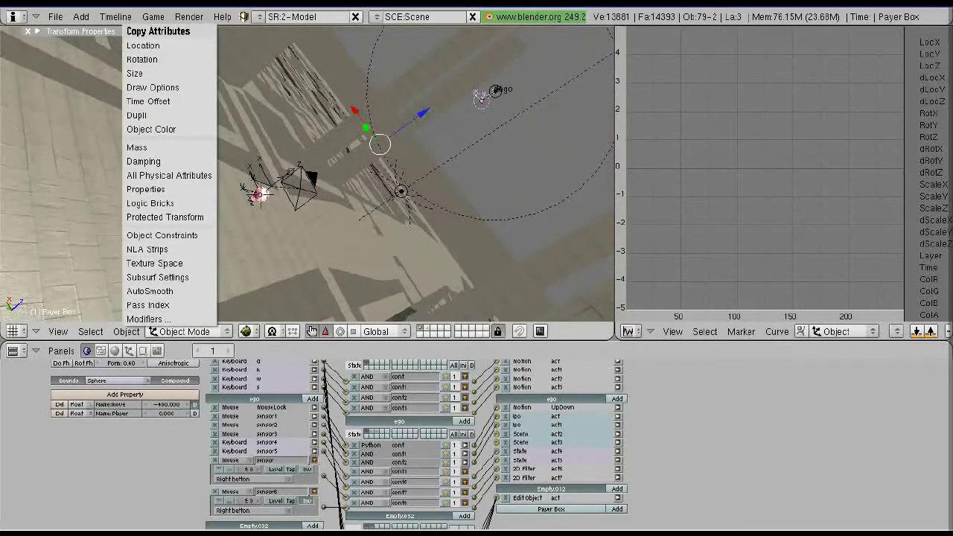
{"action": "left_click", "coordinate": [149, 202]}
Test-run the game twice to check the copied logic.
{"action": "key", "text": "ctrl+c"}
{"action": "key", "text": "p"}
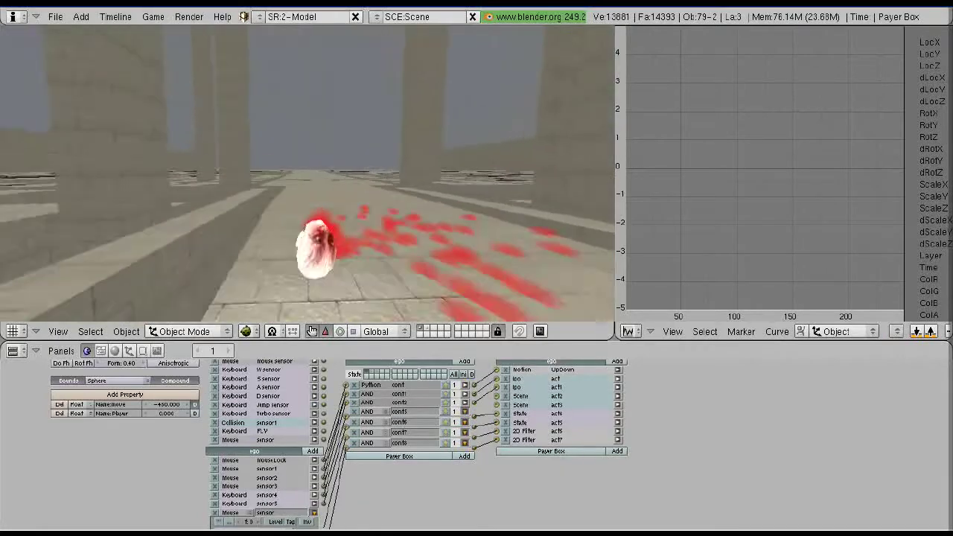
{"action": "key", "text": "Escape"}
{"action": "key", "text": "p"}
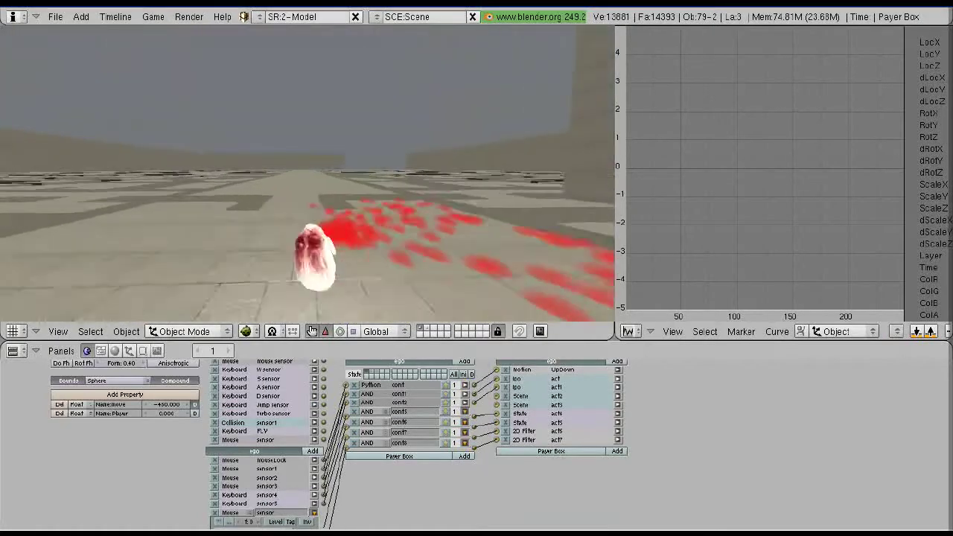
{"action": "key", "text": "Escape"}
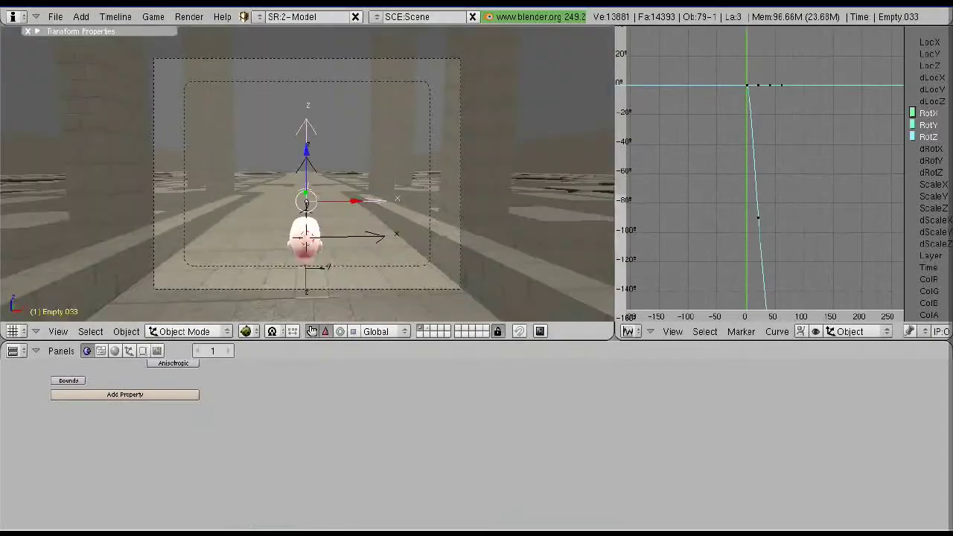
Run the mouselook game briefly, then stop it.
{"action": "key", "text": "p"}
{"action": "key", "text": "Escape"}
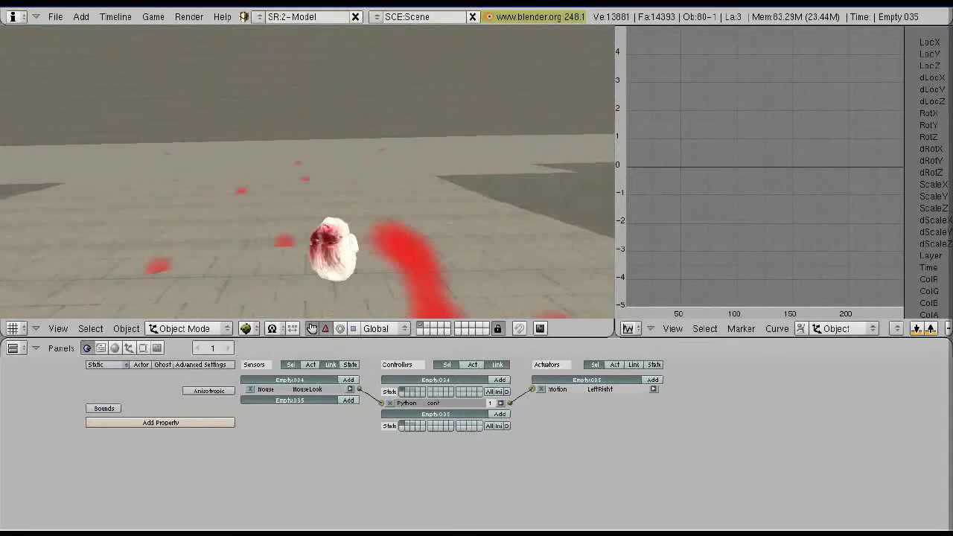
Turn Empty.035 about -88.86° around Z to face down the corridor.
{"action": "key", "text": "Escape"}
{"action": "key", "text": "r"}
{"action": "key", "text": "z"}
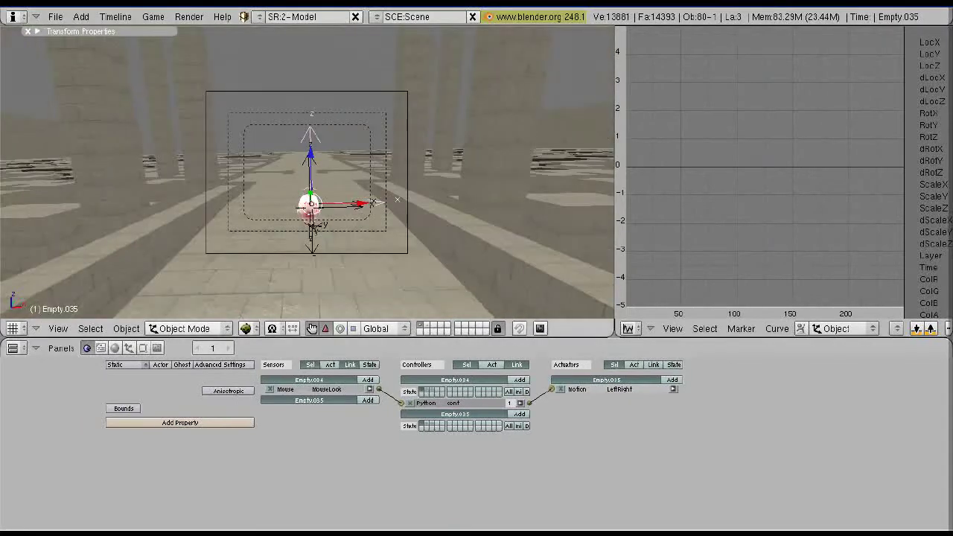
{"action": "key", "text": "Escape"}
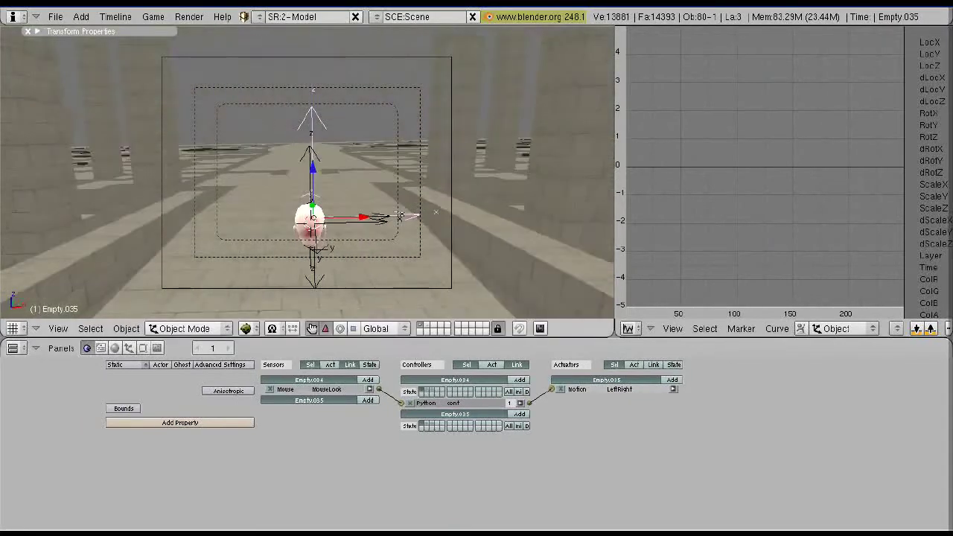
{"action": "scroll", "coordinate": [307, 173], "scroll_direction": "up", "scroll_amount": 2}
{"action": "key", "text": "a"}
{"action": "mouse_move", "coordinate": [308, 223]}
{"action": "middle_mouse_down"}
{"action": "mouse_move", "coordinate": [350, 194]}
{"action": "mouse_move", "coordinate": [417, 184]}
{"action": "mouse_move", "coordinate": [290, 253]}
{"action": "middle_mouse_up"}
Give CITY 1 Empty.034's mouselook logic bricks, then return to camera view.
{"action": "right_click", "coordinate": [402, 205]}
{"action": "right_click", "coordinate": [288, 256]}
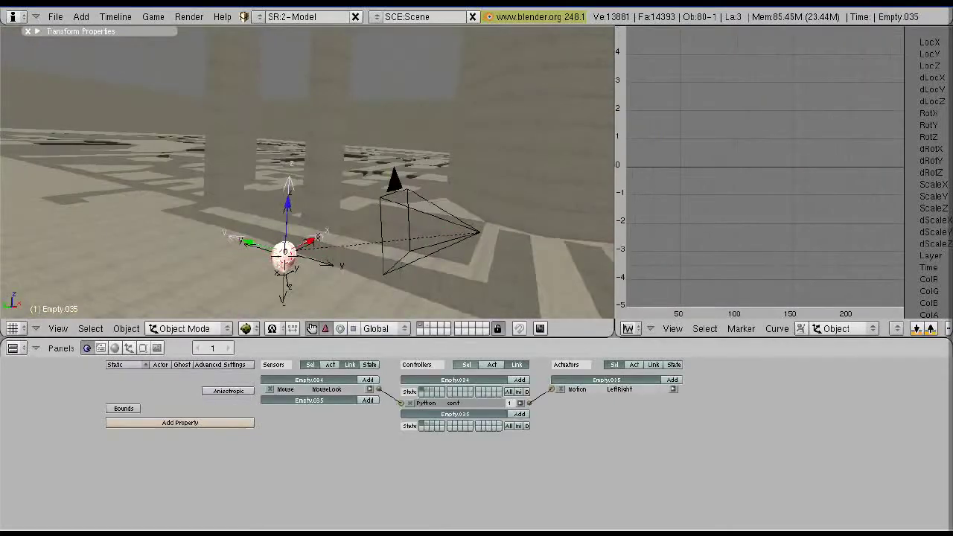
{"action": "scroll", "coordinate": [287, 255], "scroll_direction": "up", "scroll_amount": 1}
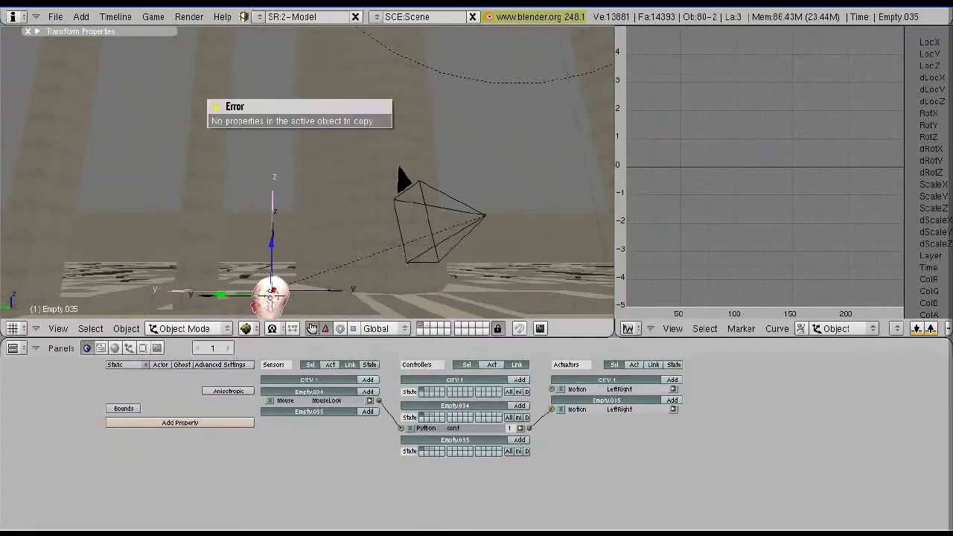
{"action": "right_click", "coordinate": [431, 220]}
{"action": "key", "text": "KP_0"}
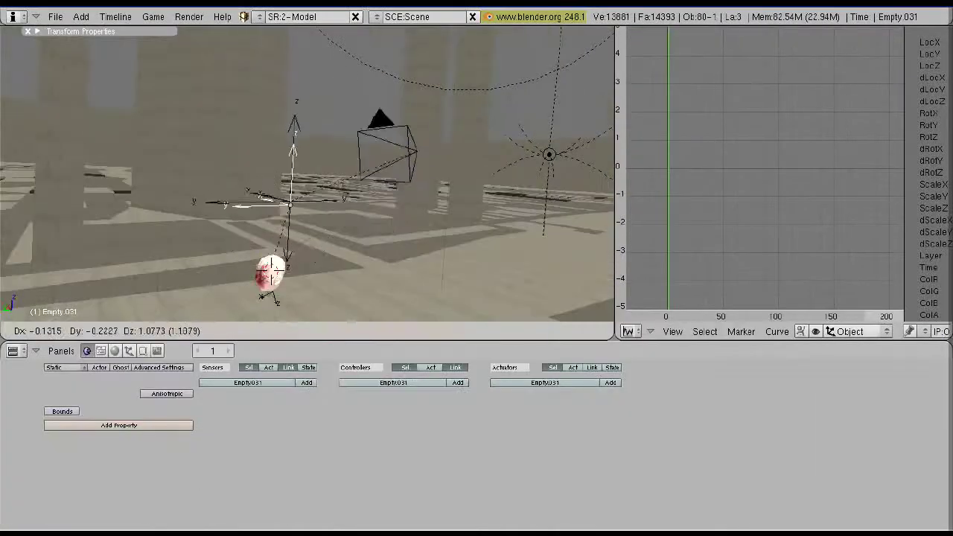
{"action": "key", "text": "ctrl+c"}
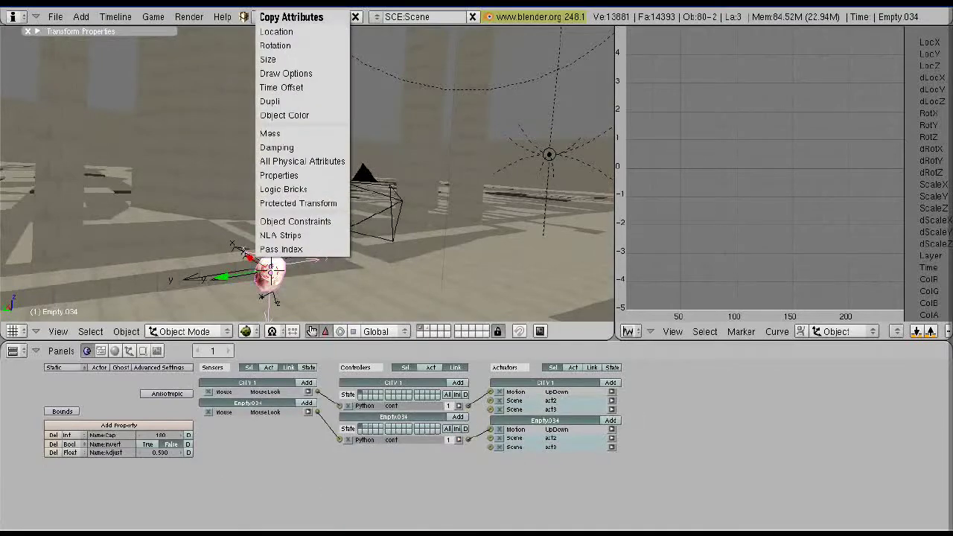
{"action": "key", "text": "Escape"}
{"action": "key", "text": "KP_0"}
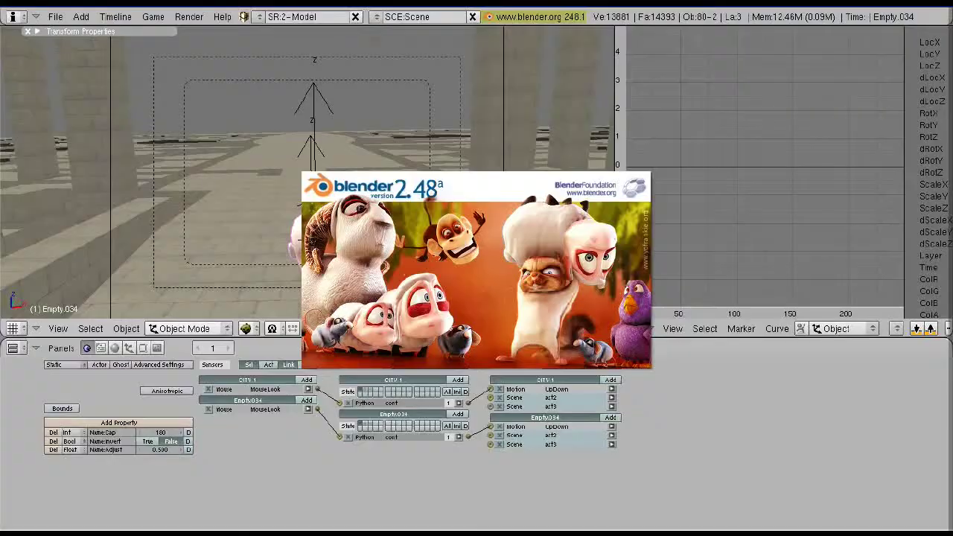
Stop the running mouselook game.
{"action": "key", "text": "Escape"}
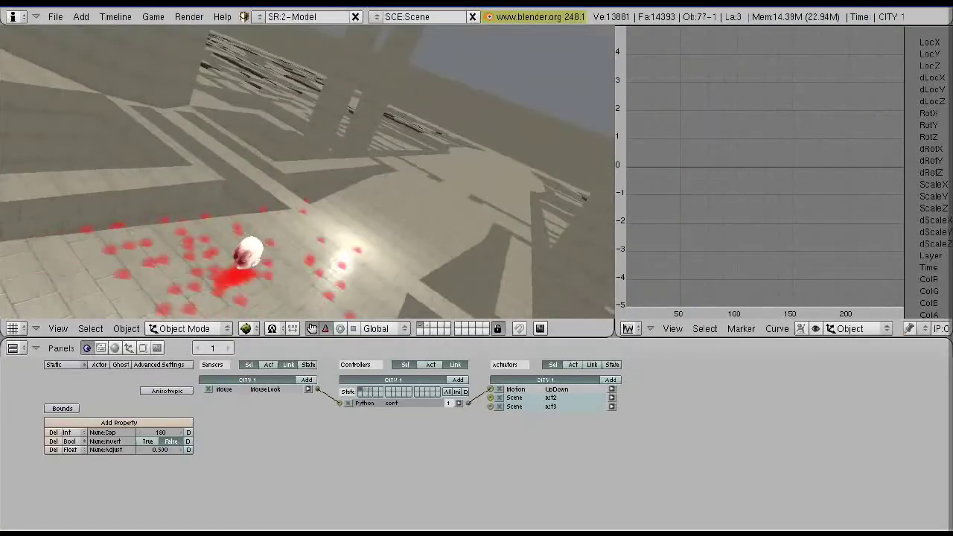